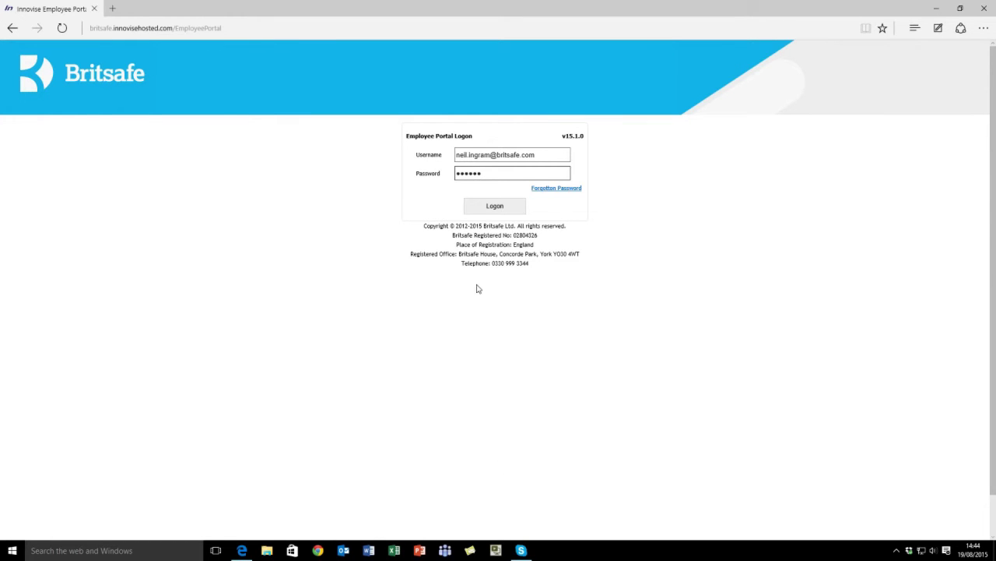
# Log on to the Employee Portal with the account's username and password
pyautogui.click(496, 209)
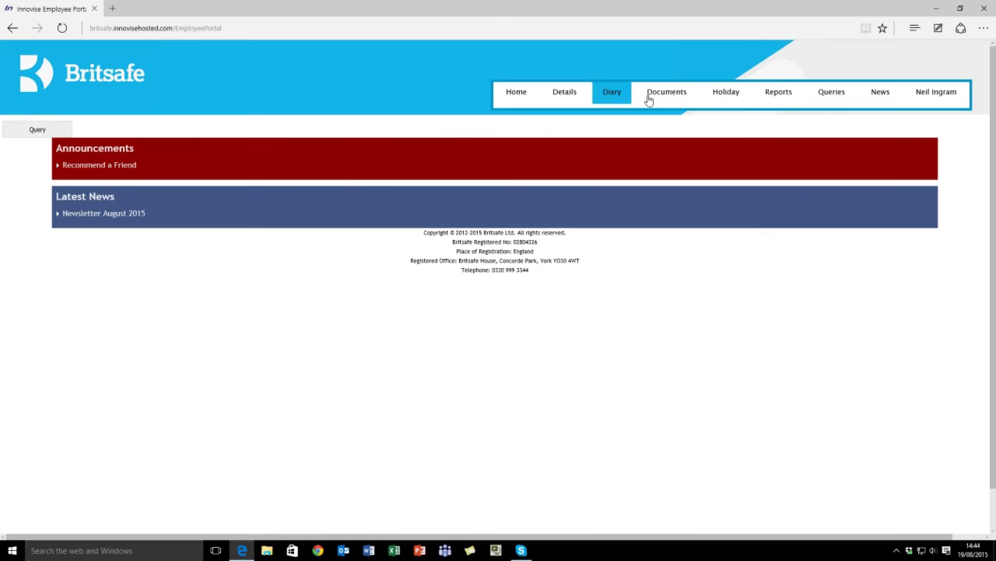
# Go to the Holiday page showing 13.00 days available of 28.00 entitlement
pyautogui.click(724, 96)
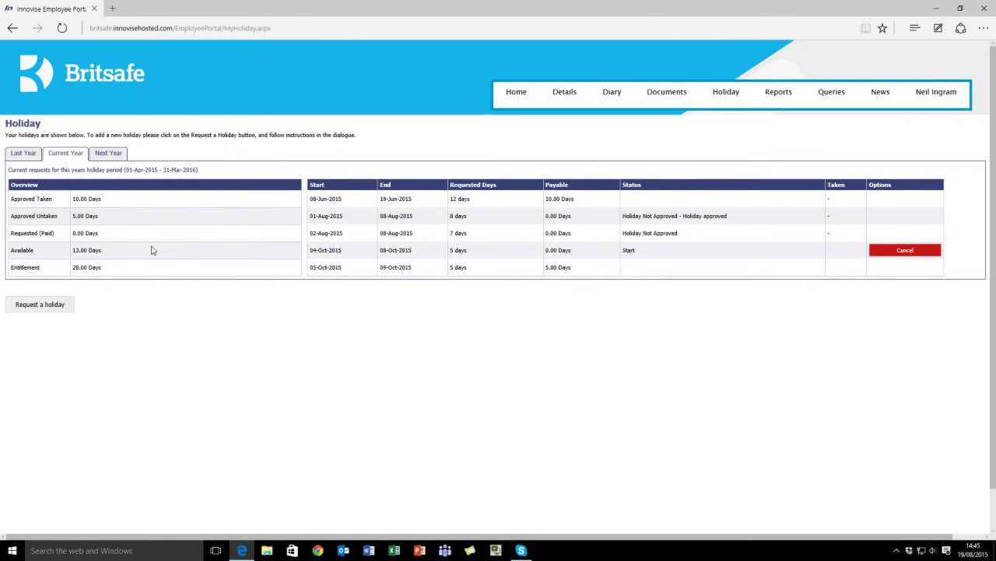
# Begin a new holiday request with the start date set to 8 November 2015
pyautogui.click(39, 305)
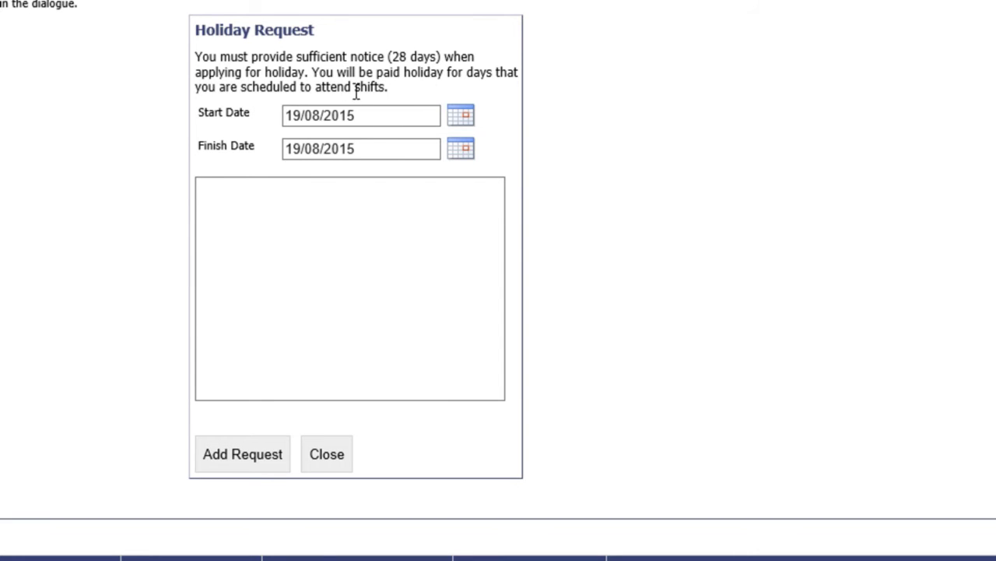
pyautogui.click(313, 116)
pyautogui.click(463, 123)
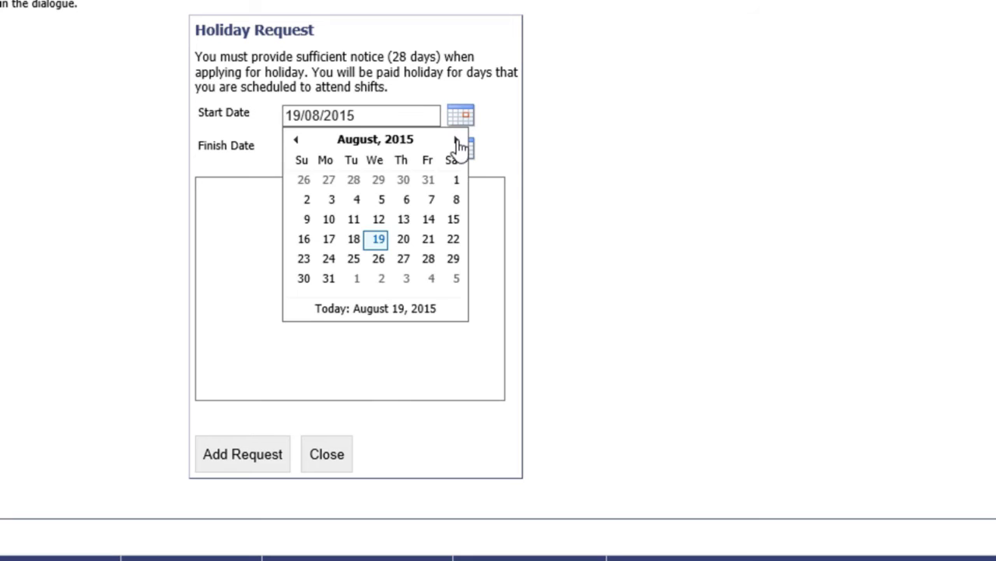
pyautogui.click(458, 145)
pyautogui.click(458, 148)
pyautogui.click(458, 149)
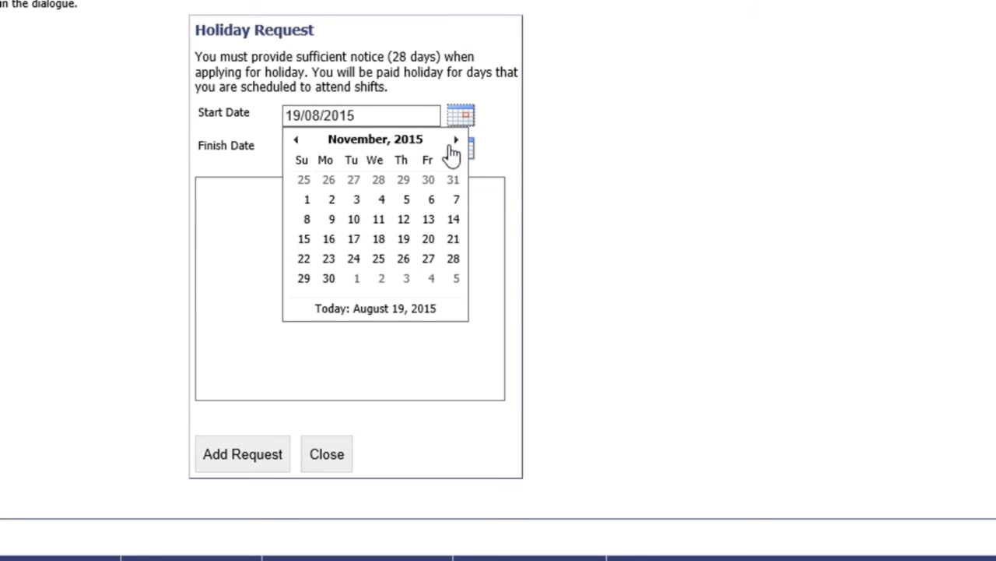
pyautogui.click(307, 220)
pyautogui.click(461, 153)
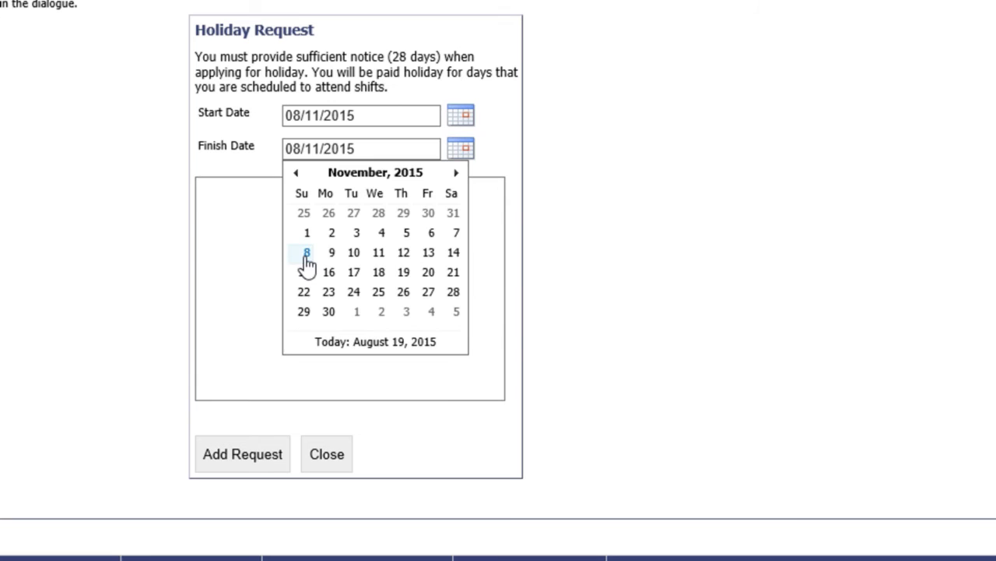
# Set the finish date to 12 November 2015 and enter the reason 'Going on holiday'
pyautogui.click(405, 254)
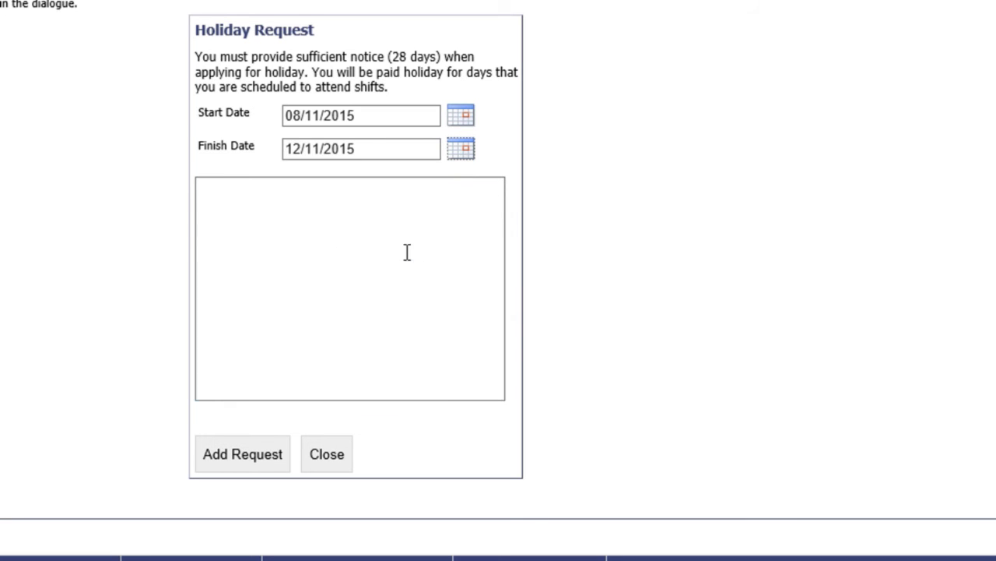
pyautogui.click(273, 194)
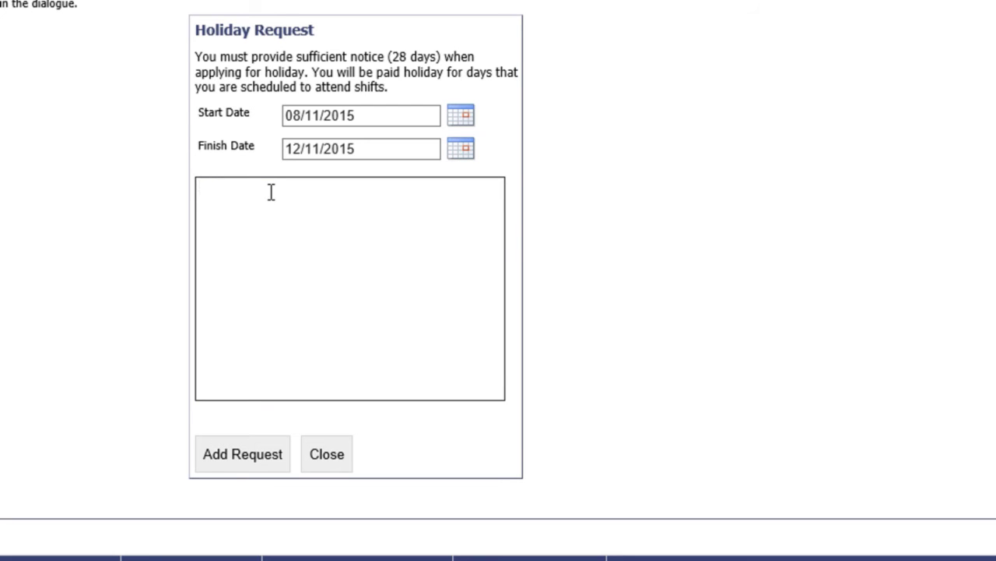
pyautogui.write('Going ')
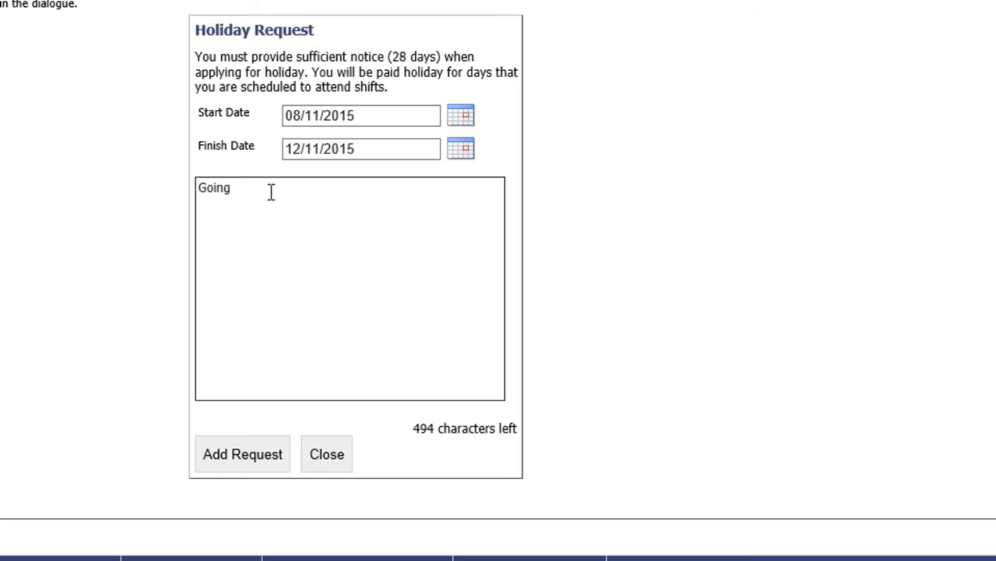
pyautogui.write('a')
pyautogui.press('BackSpace')
pyautogui.press('BackSpace')
pyautogui.write('on holiday')
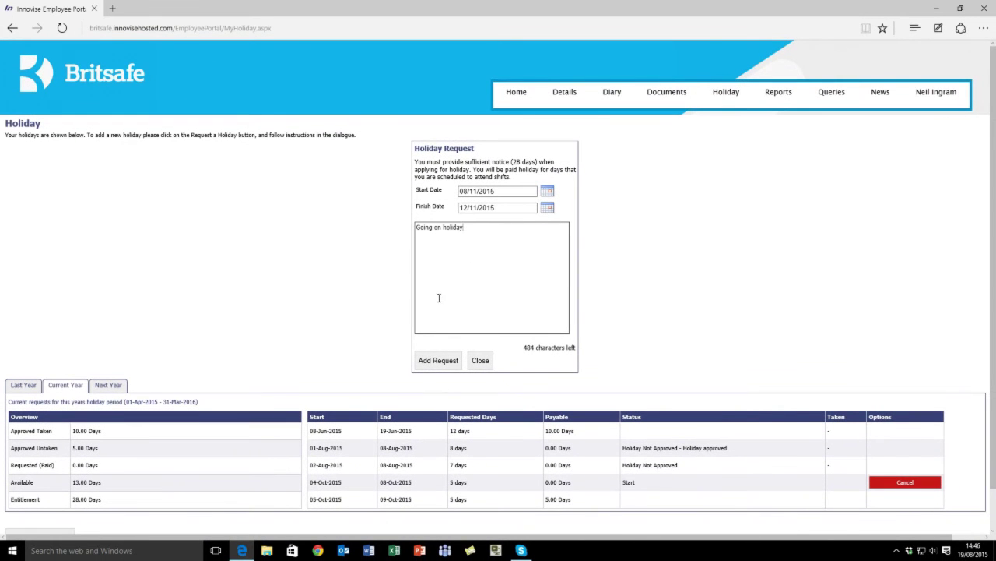
# Add the 08-Nov-2015 to 12-Nov-2015 request to the holiday list
pyautogui.click(438, 361)
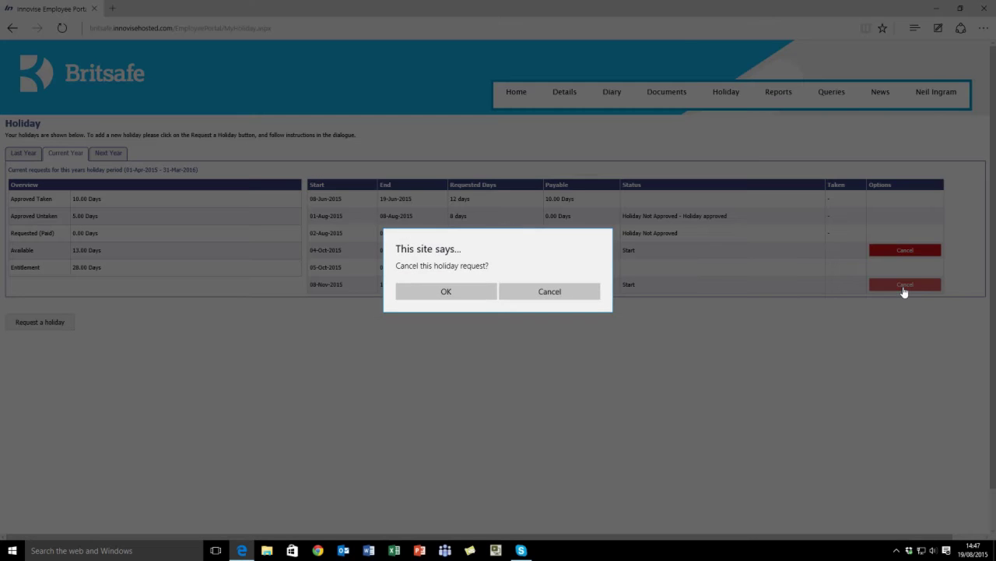
# Confirm cancelling the 08-Nov-2015 to 12-Nov-2015 holiday request
pyautogui.click(444, 298)
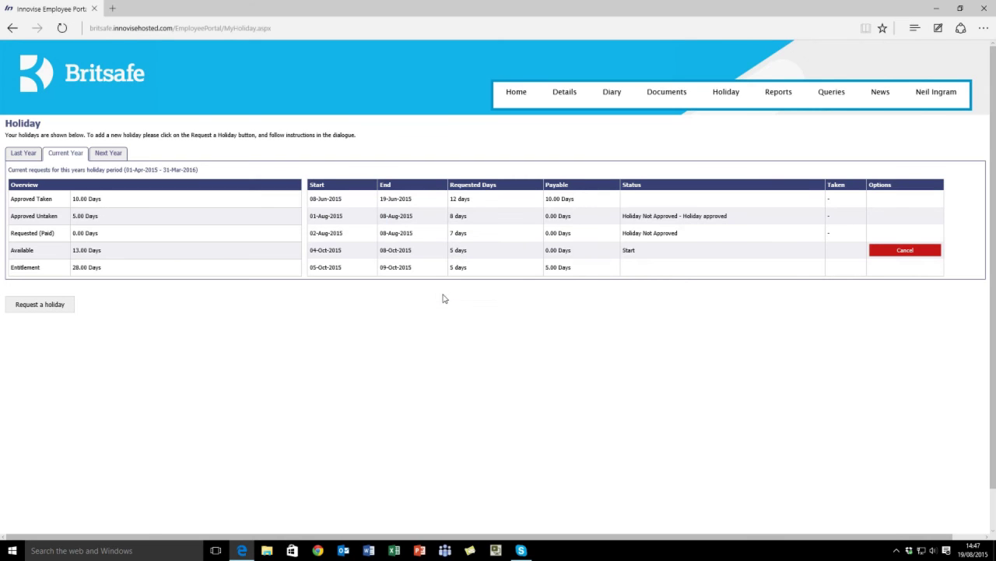